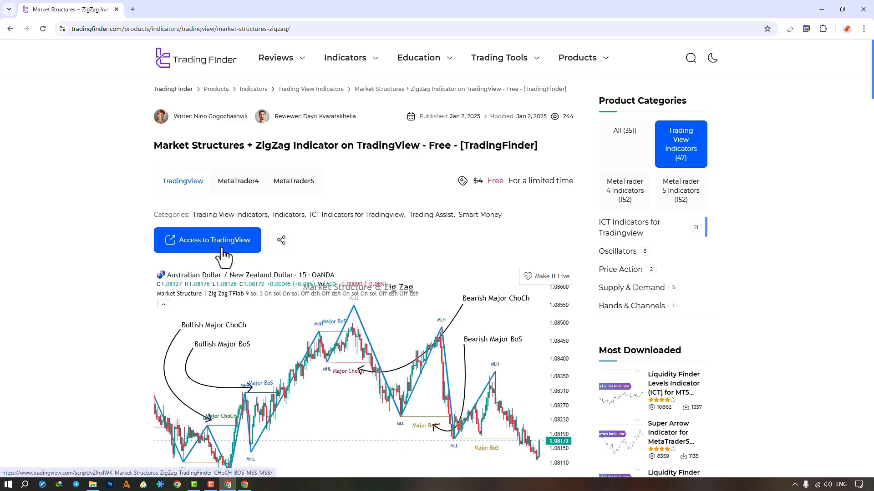
Read the TradingFinder Market Structures + ZigZag page, then switch to the TradingView GBPUSD chart window.
scroll(383, 187, down, 6)
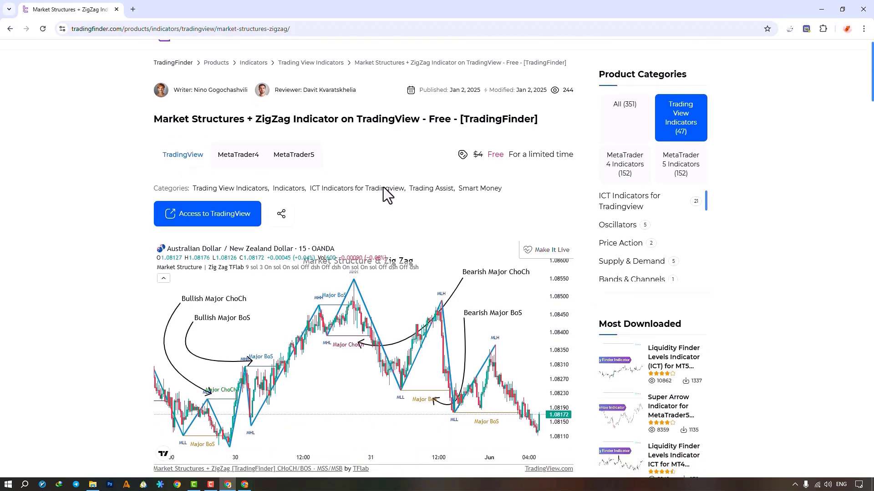
scroll(383, 187, down, 8)
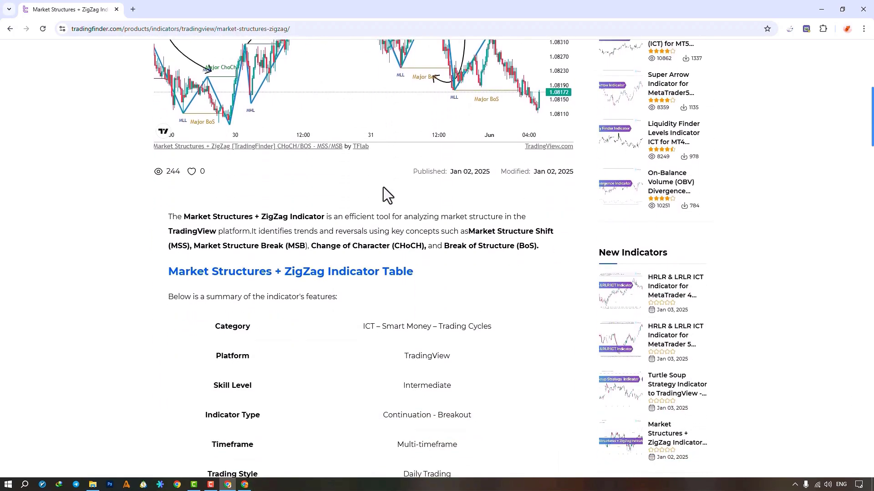
scroll(384, 187, down, 9)
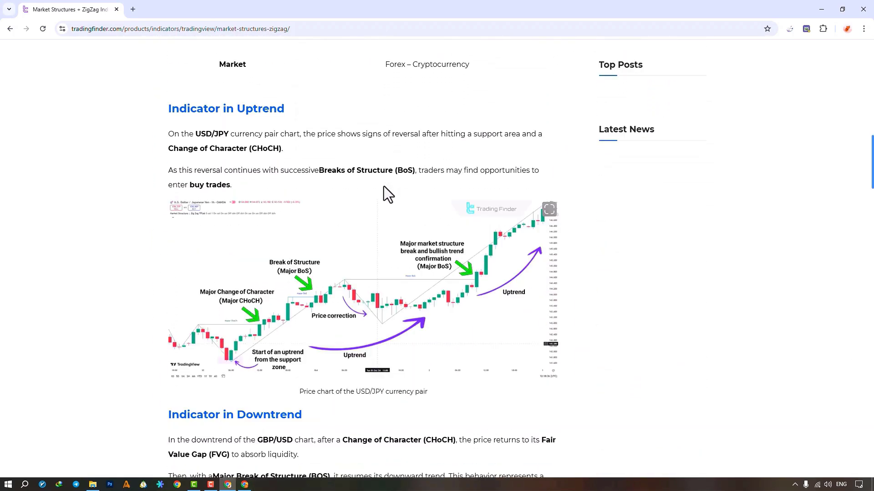
scroll(387, 187, up, 6)
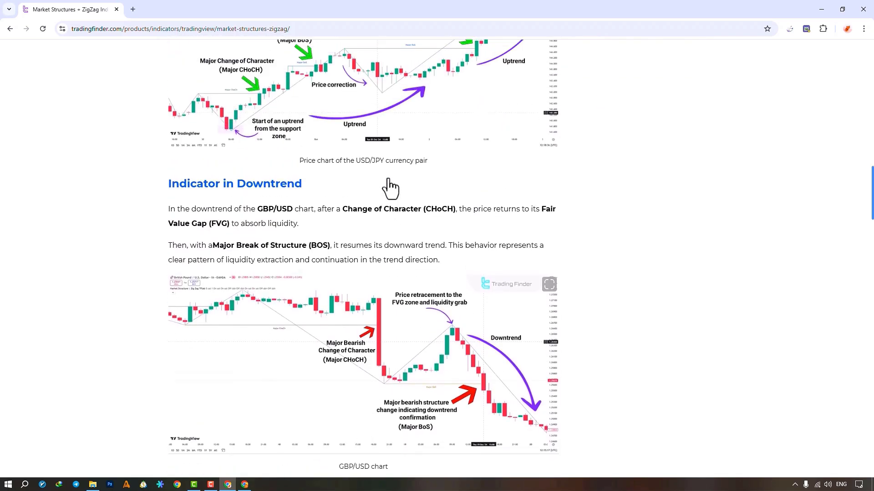
scroll(395, 168, up, 10)
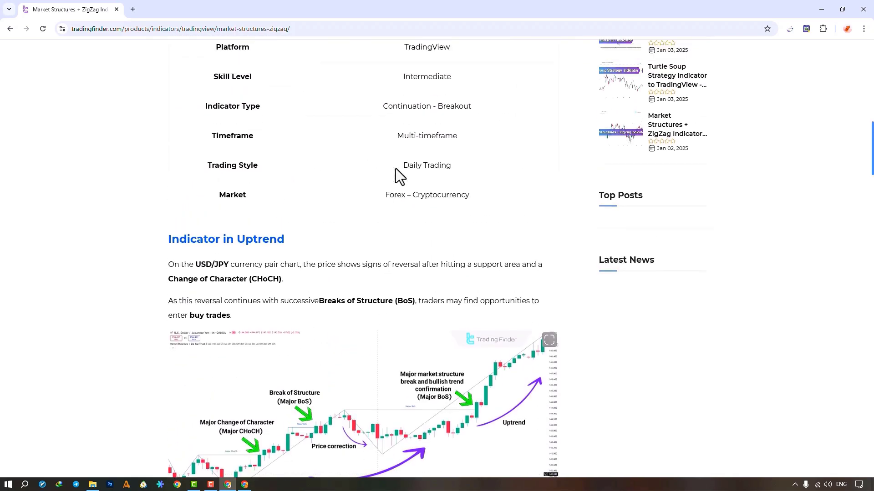
scroll(397, 170, up, 7)
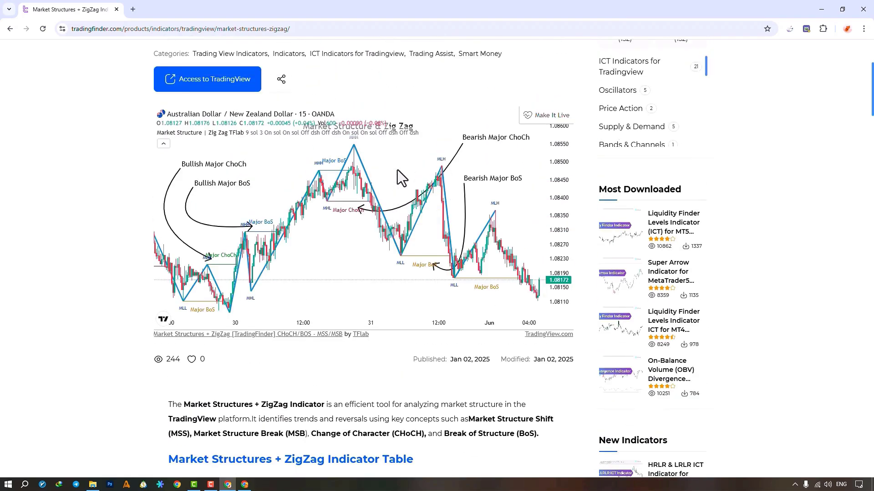
key(alt+Tab)
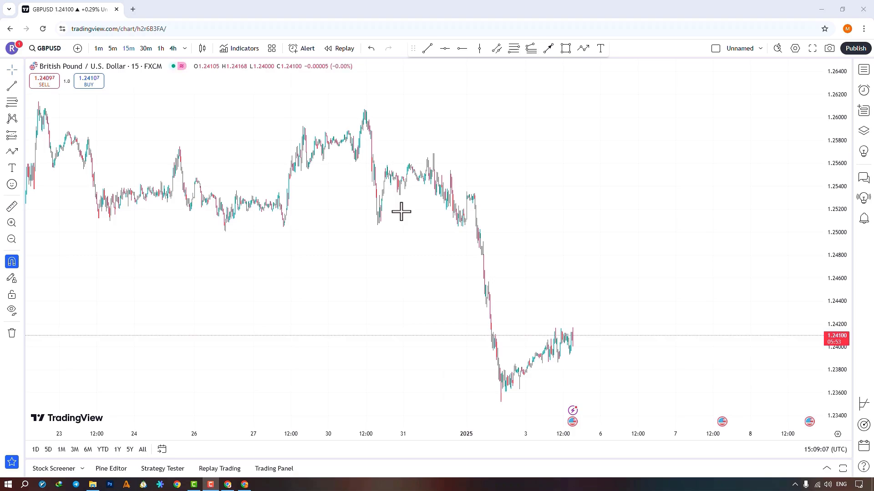
Add the Community indicator 'Market Structures + ZigZag [TradingFinder]' to the chart and star it as a favorite.
click(245, 52)
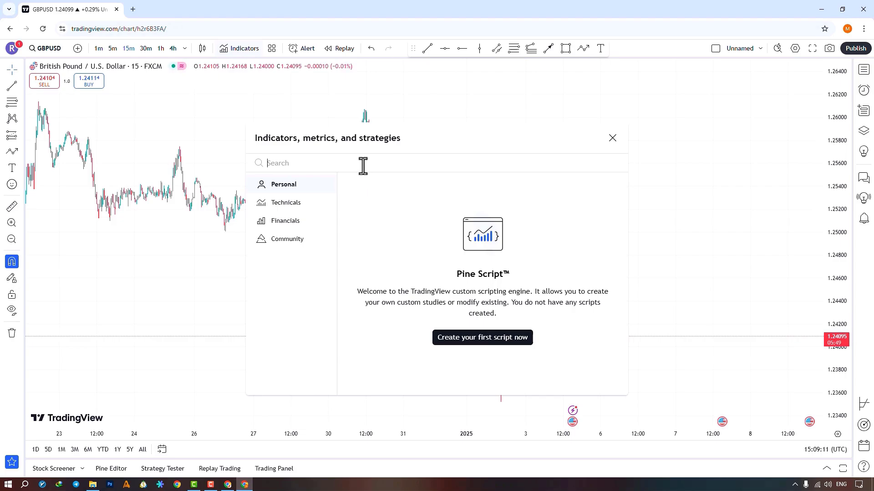
text(Market Structures + ZigZag [TradingFinder])
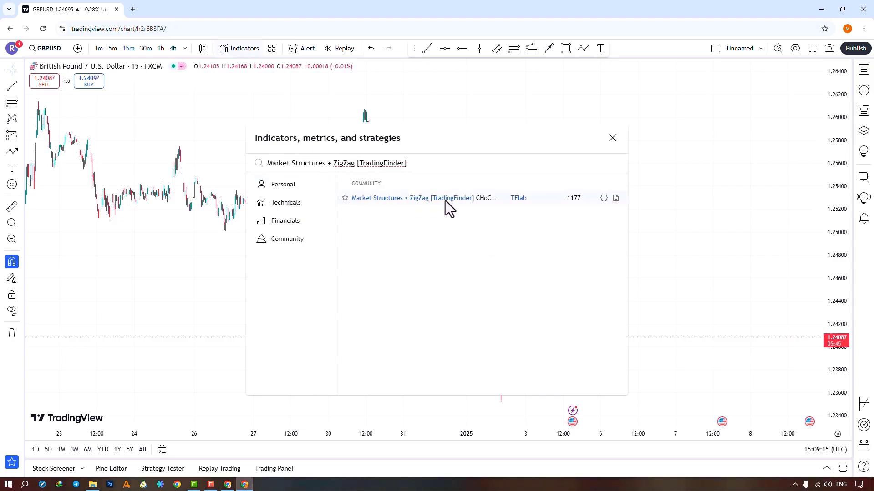
click(394, 200)
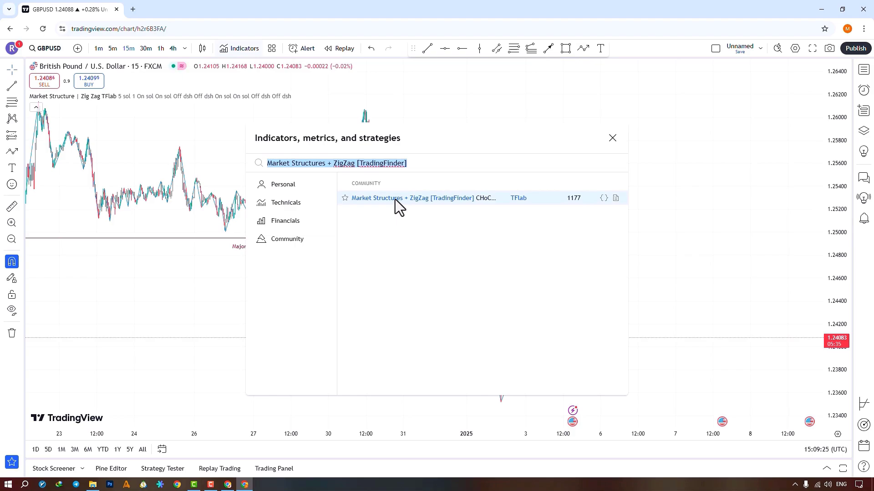
click(347, 201)
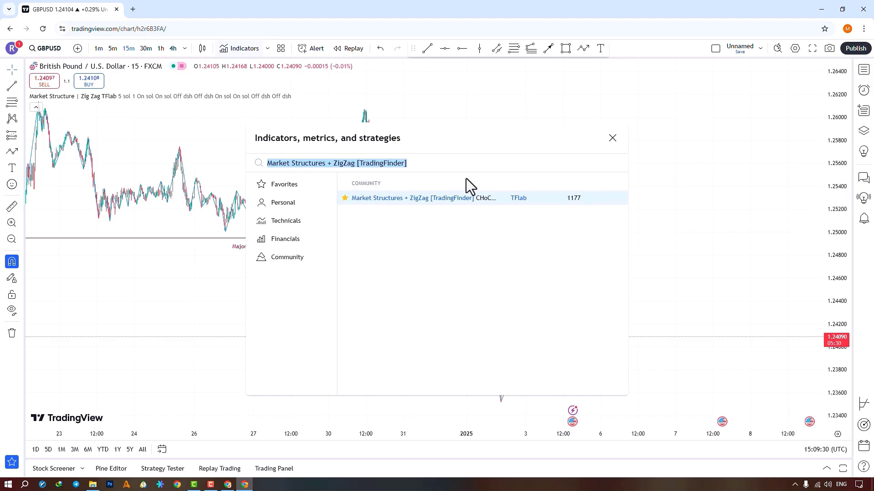
click(612, 138)
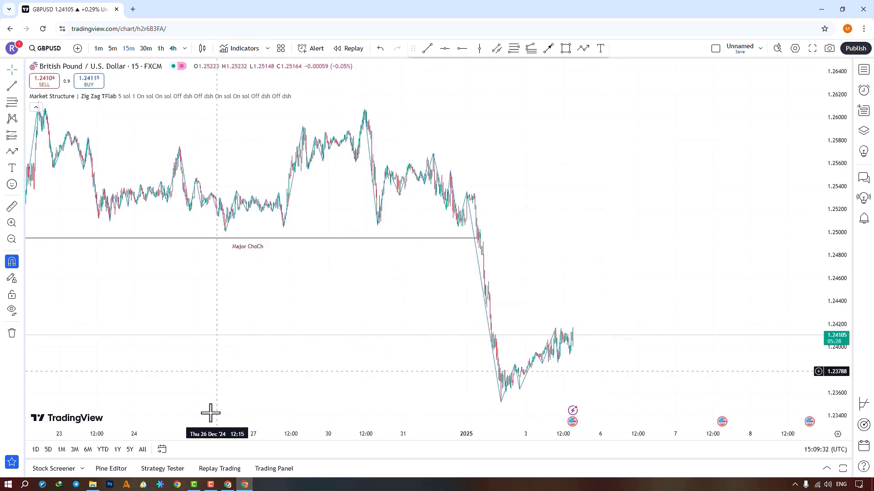
Pan back to older December bars and box-zoom into the 18–20 December swing area.
scroll(210, 436, down, 2)
drag(308, 288, 343, 283)
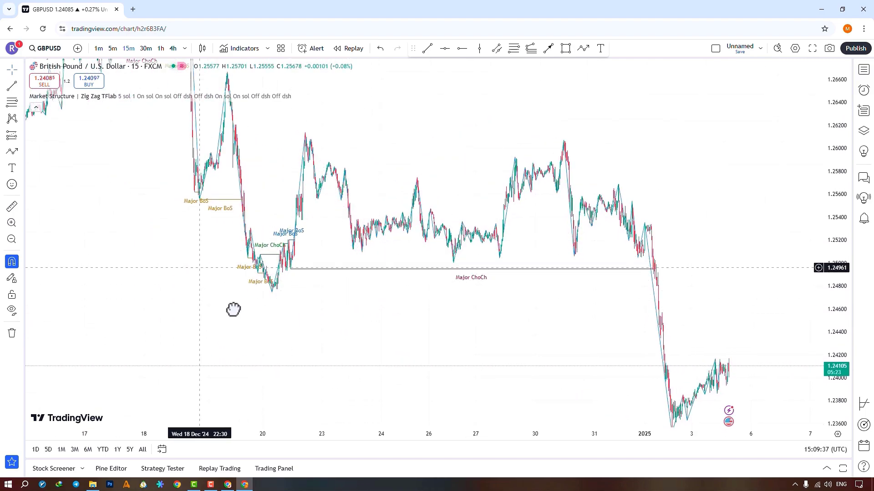
drag(232, 308, 339, 273)
drag(250, 209, 276, 279)
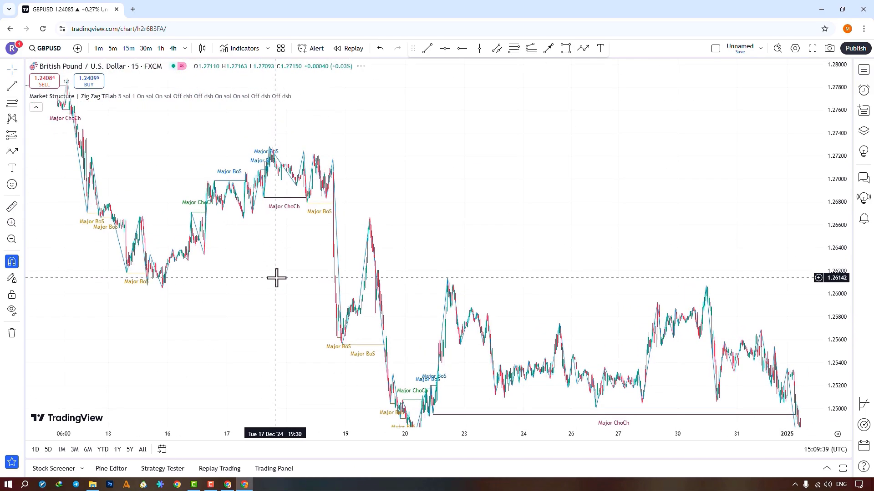
drag(260, 360, 189, 296)
click(12, 223)
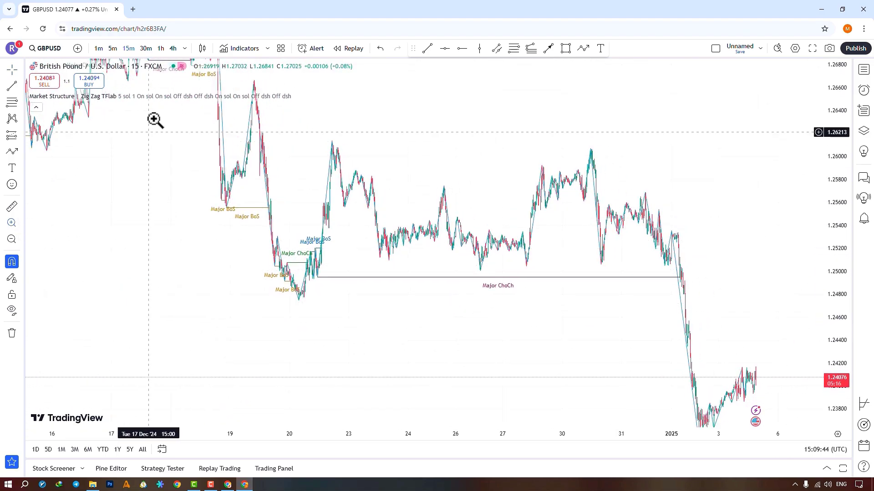
drag(399, 313, 164, 110)
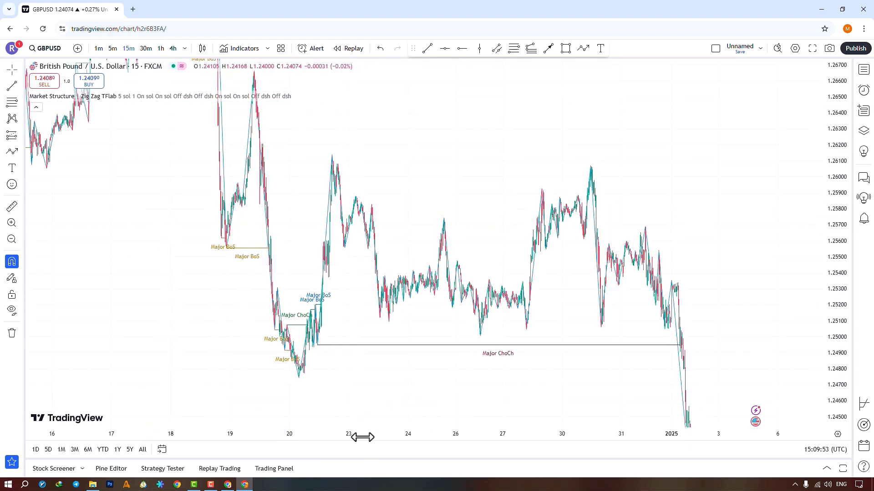
Widen the candle spacing and reposition the view to show 16–23 December with the price range above.
drag(326, 439, 82, 431)
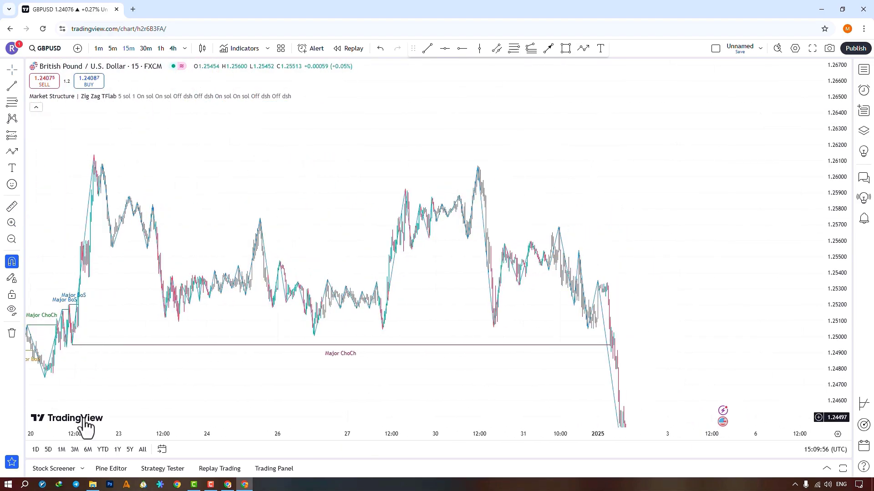
drag(271, 373, 460, 368)
click(410, 405)
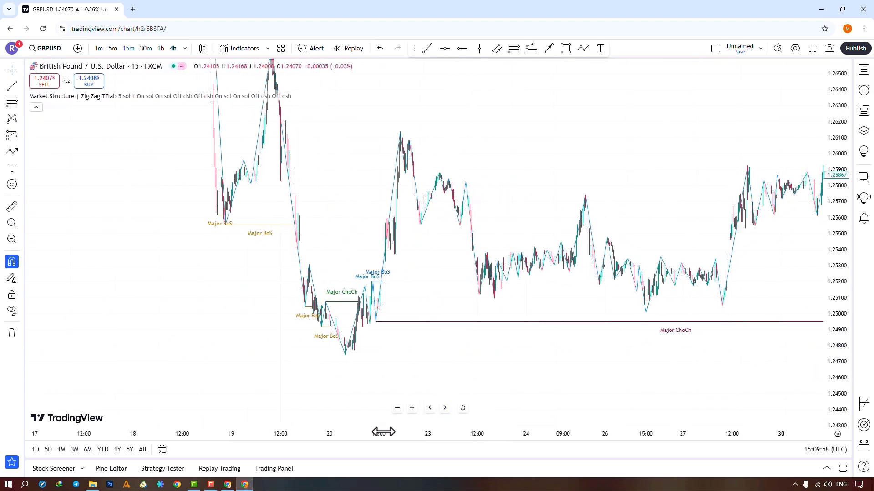
drag(219, 351, 506, 354)
drag(232, 250, 364, 330)
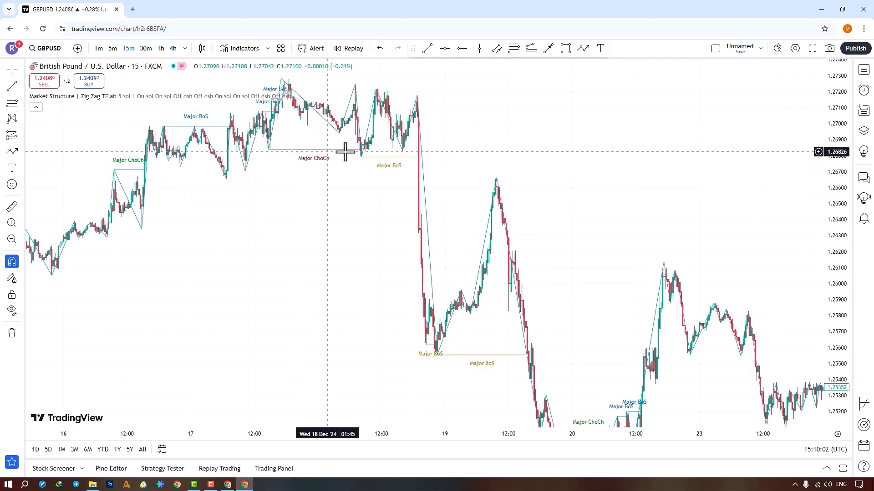
drag(282, 165, 278, 212)
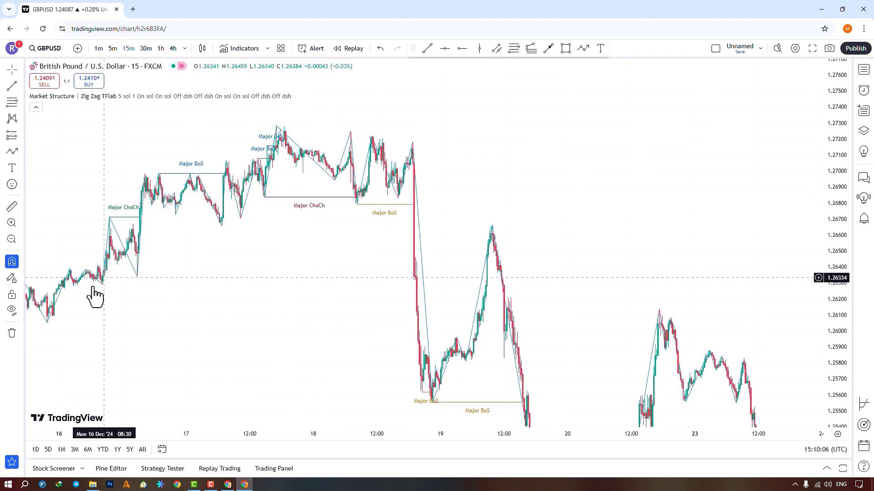
drag(87, 323, 153, 316)
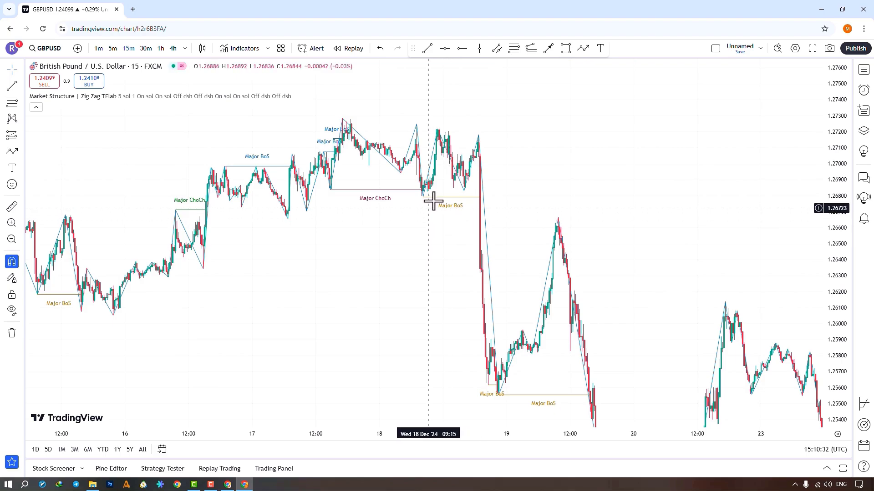
Pan to the 19–20 December lows and box-zoom into the reversal's Major BoS and ChoCh lines.
drag(397, 241, 284, 184)
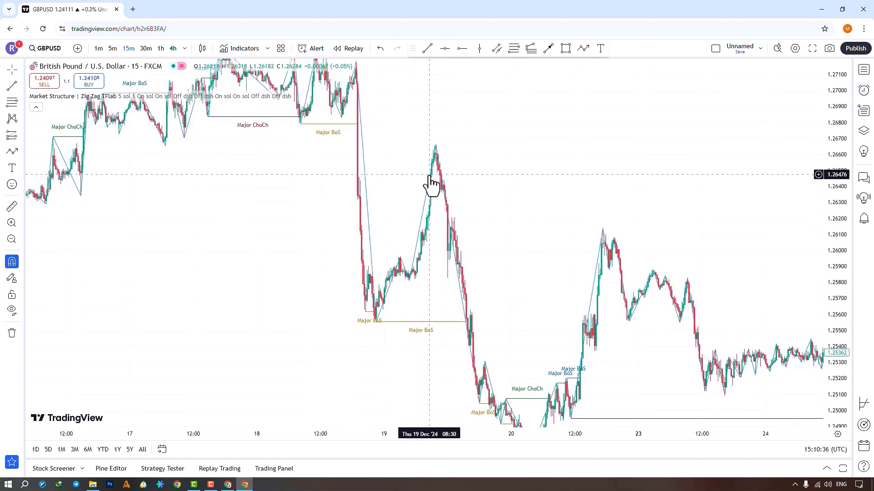
drag(440, 386, 398, 330)
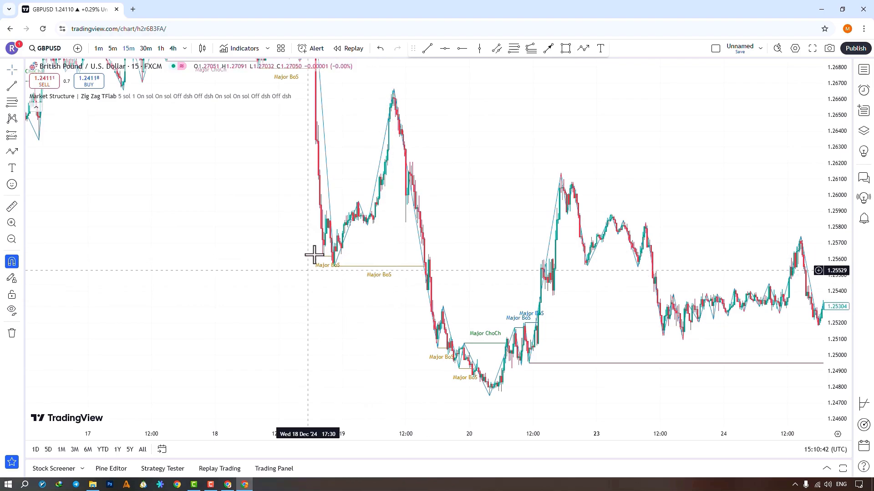
drag(380, 329, 328, 268)
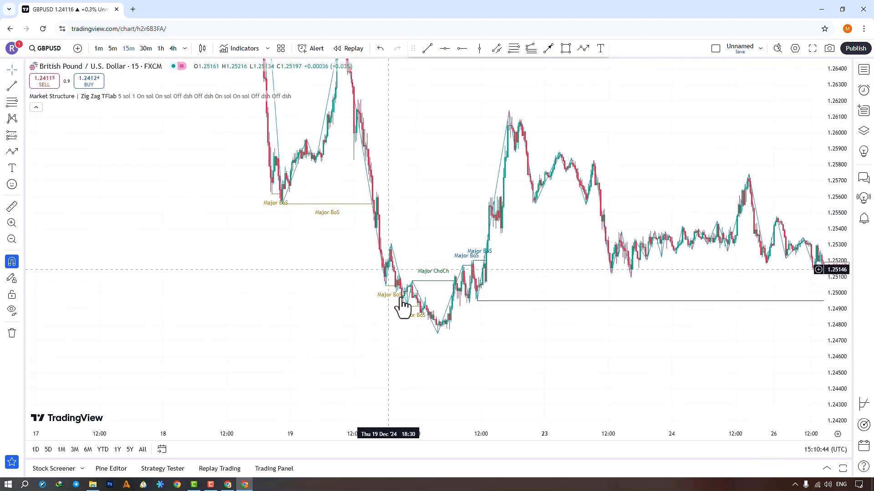
drag(381, 309, 276, 257)
click(12, 223)
drag(249, 332, 412, 136)
drag(378, 206, 368, 195)
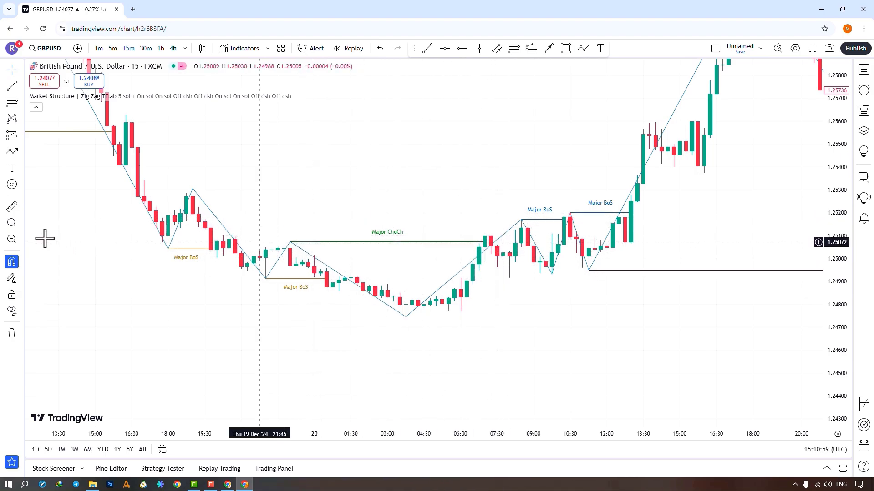
Zoom out and pan back to show several days around 15–23 December.
click(16, 240)
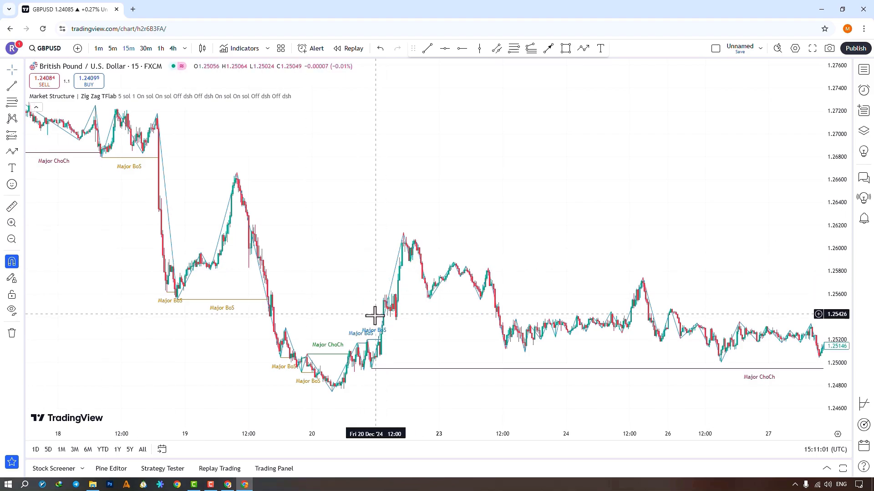
drag(117, 250, 182, 250)
drag(357, 253, 422, 254)
drag(99, 200, 201, 200)
drag(265, 296, 404, 296)
Pan back through mid-December until the 4–13 December swings are in view.
drag(244, 257, 303, 258)
drag(189, 234, 323, 322)
drag(220, 201, 380, 218)
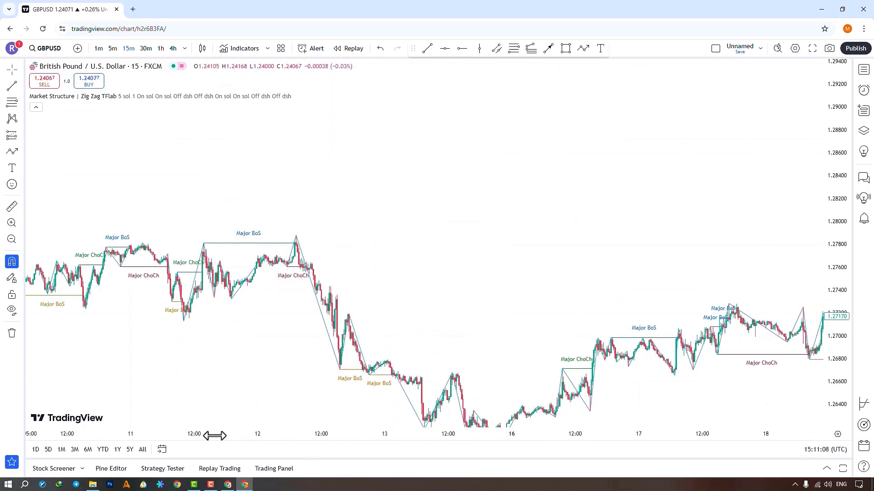
drag(211, 435, 275, 383)
drag(197, 351, 287, 343)
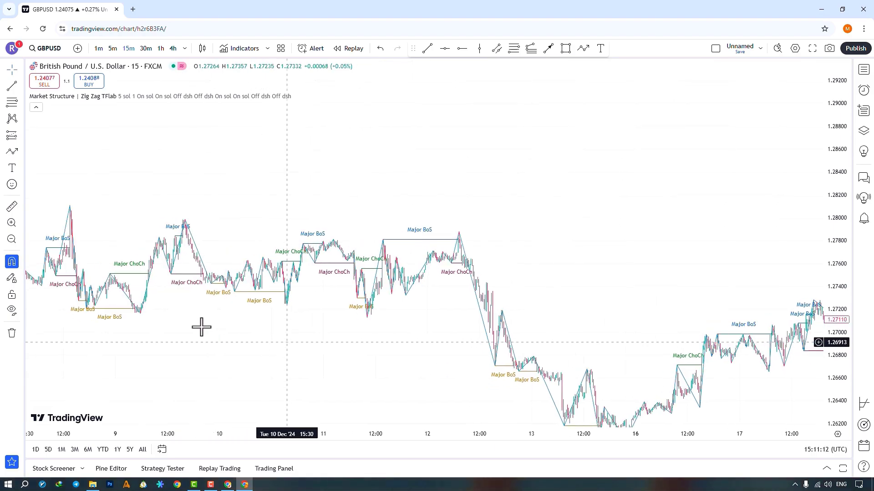
drag(201, 327, 359, 323)
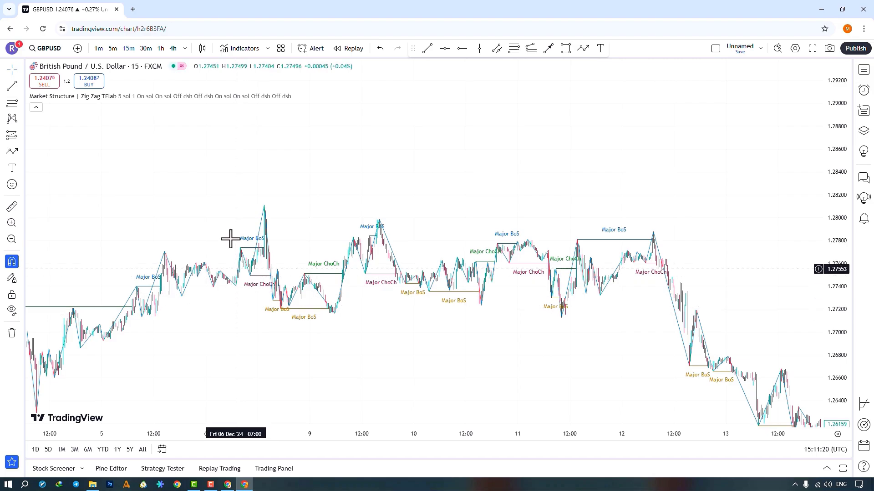
Open the Market Structure | Zig Zag TFlab settings on Inputs and toggle Show Zig Zag Line.
mouse_move(233, 96)
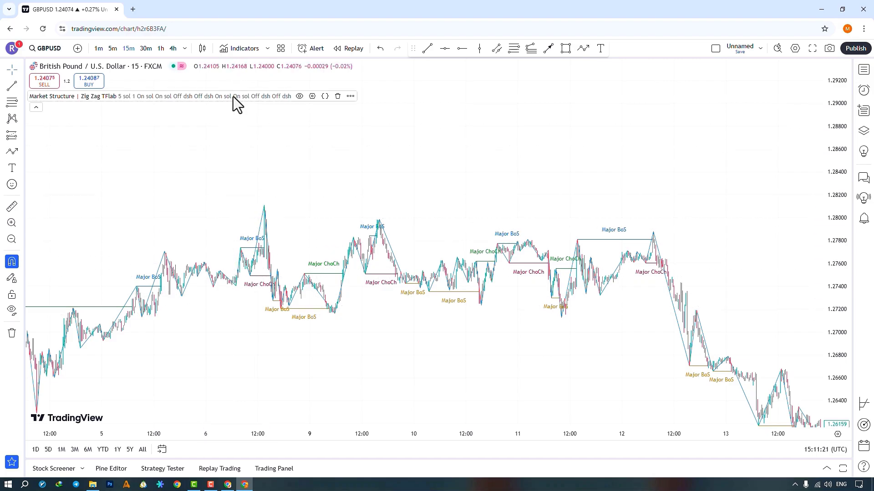
click(312, 96)
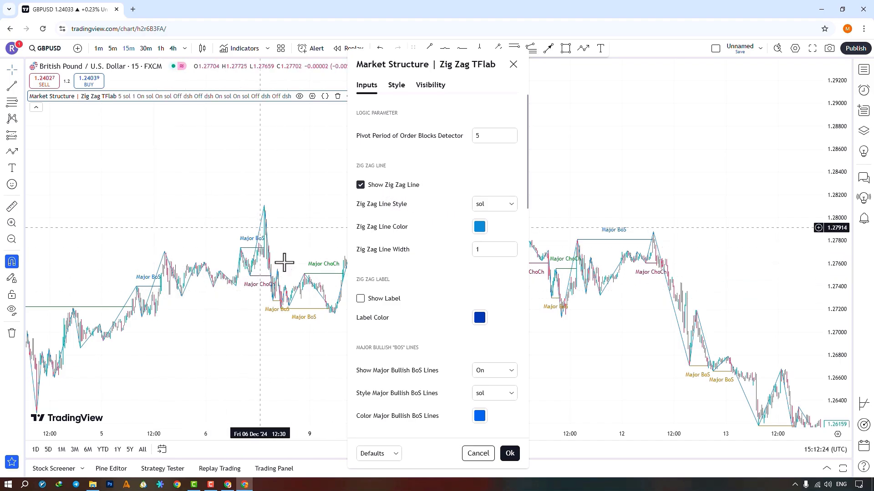
click(371, 186)
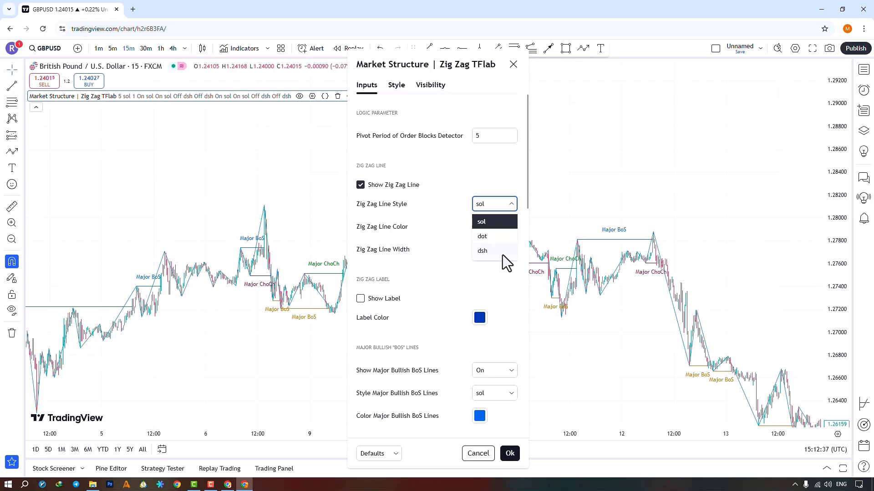
Enable Show Label for the zig zag, keeping the solid line, existing colour and width 1, and apply.
click(461, 229)
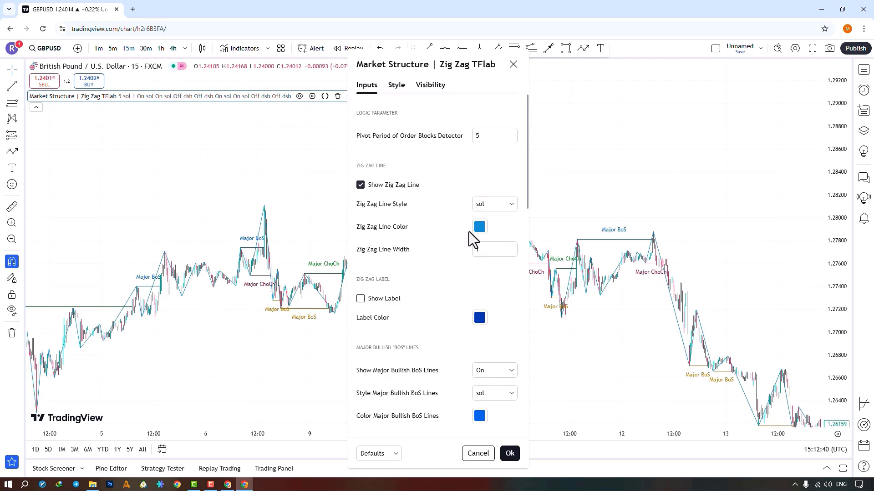
click(480, 230)
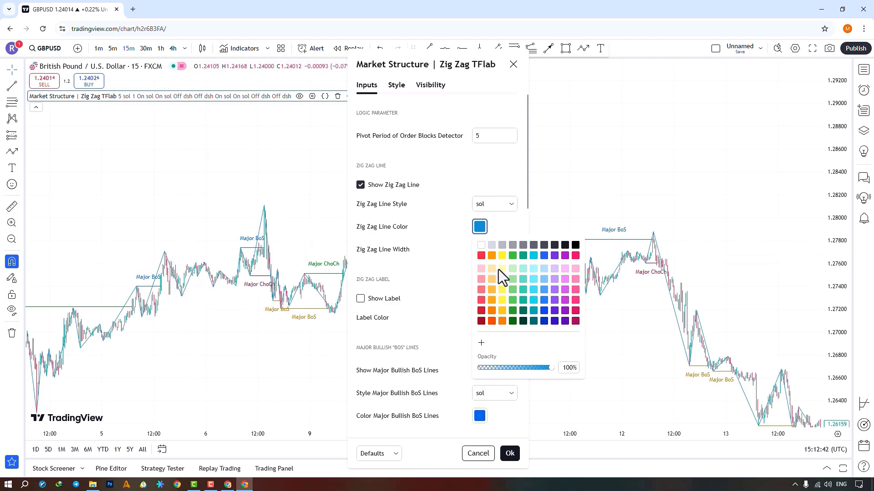
click(431, 277)
click(494, 251)
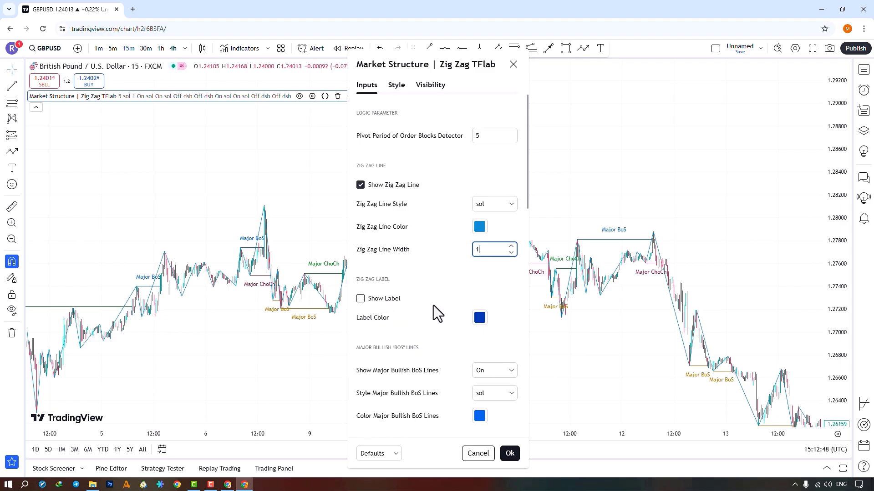
click(362, 302)
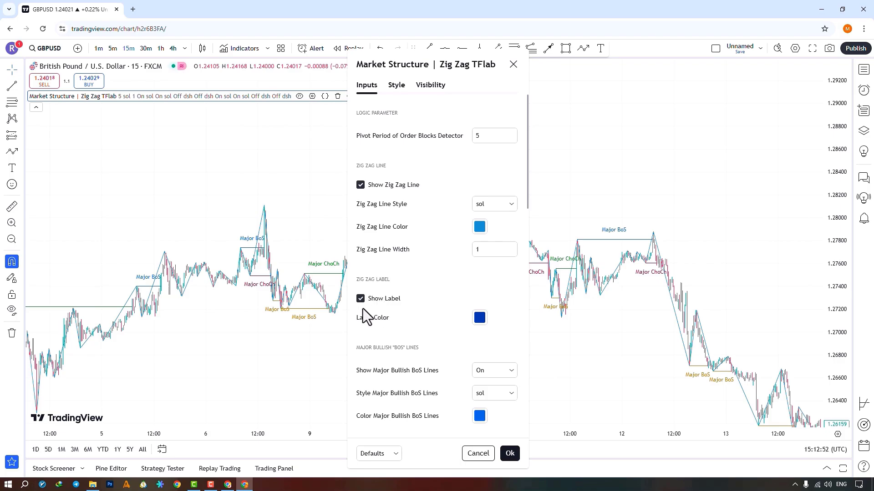
key(Return)
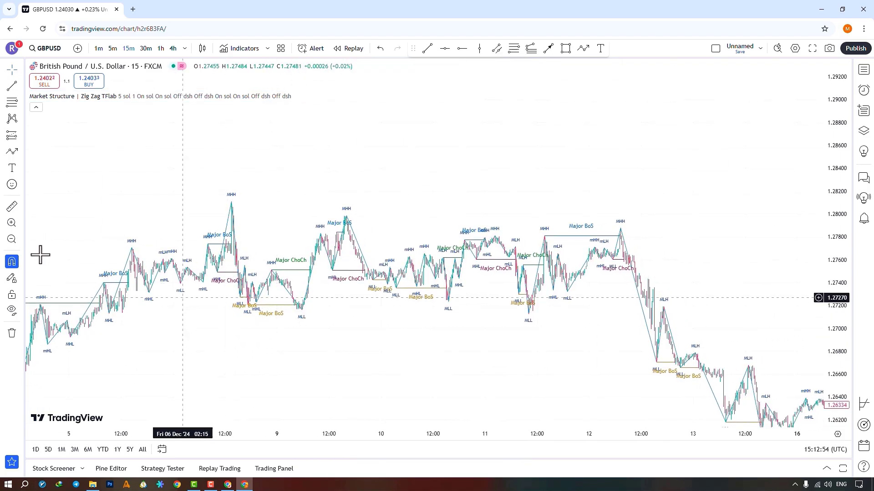
Box-zoom into the 10–11 December range and reopen the indicator's settings.
click(11, 223)
drag(369, 345, 601, 173)
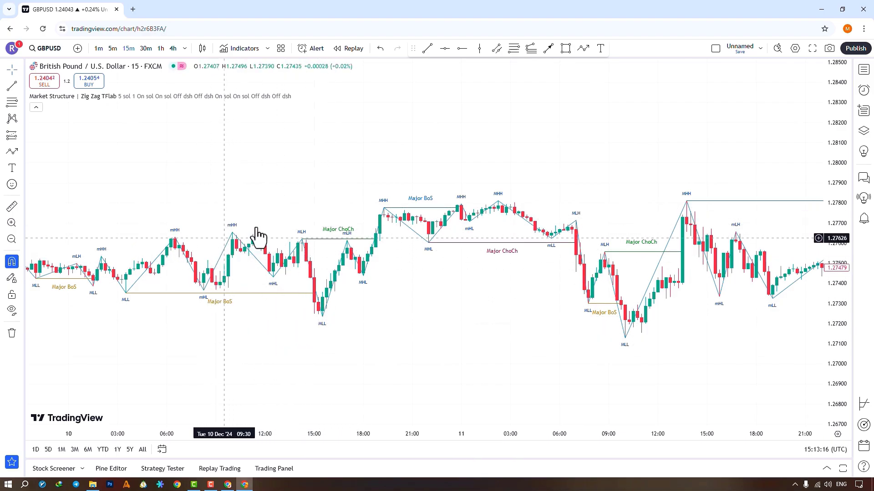
click(313, 96)
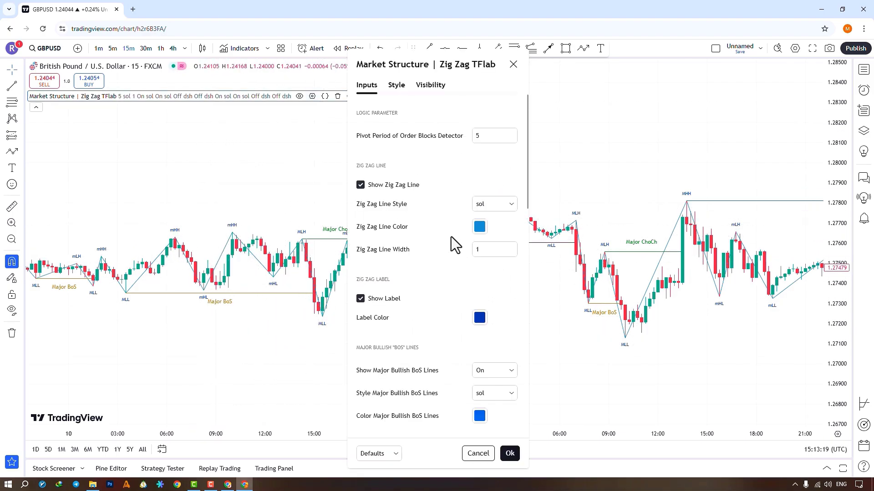
scroll(448, 244, down, 4)
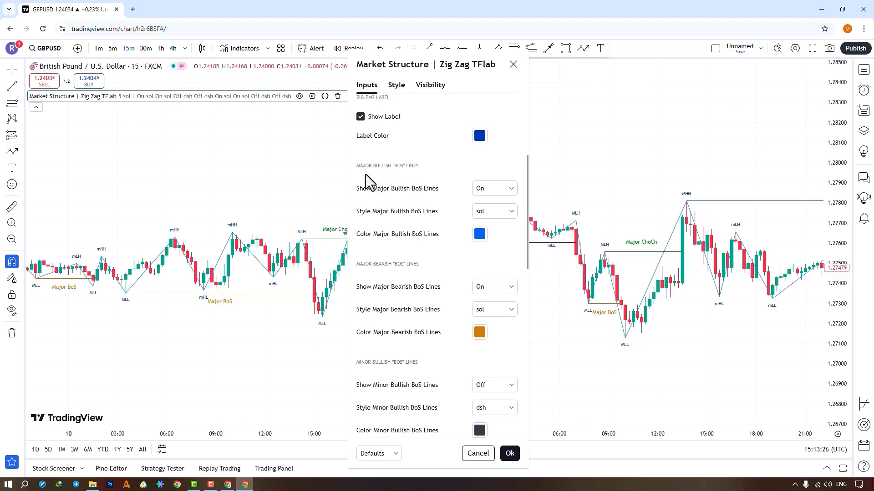
click(487, 193)
click(487, 193)
click(501, 211)
click(501, 211)
click(479, 234)
click(479, 234)
scroll(427, 272, down, 2)
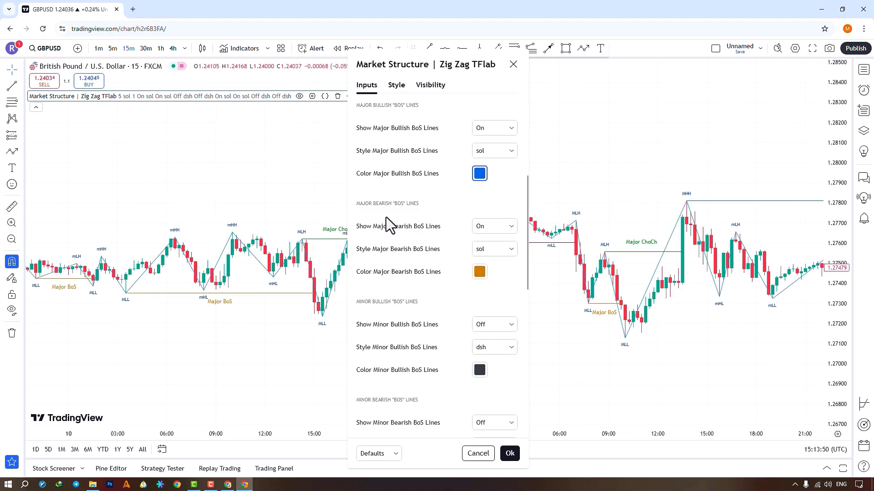
click(485, 230)
click(490, 249)
click(489, 246)
click(479, 272)
click(451, 269)
scroll(452, 269, down, 4)
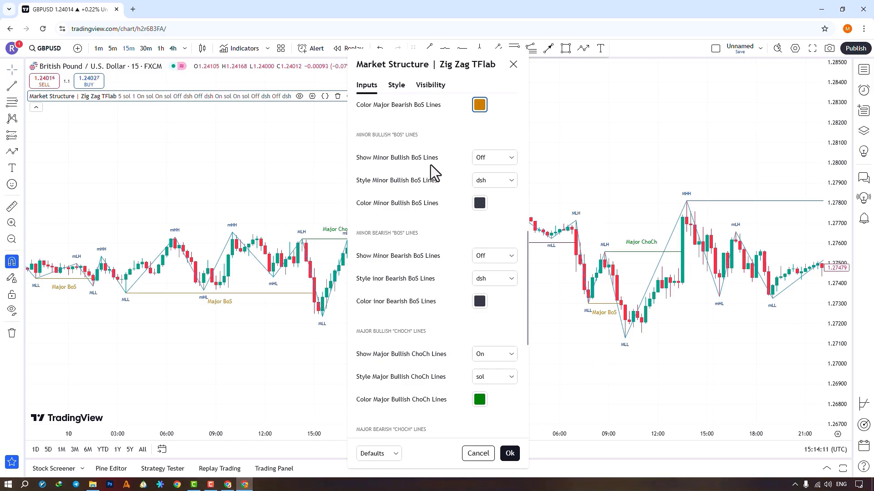
click(483, 160)
click(479, 189)
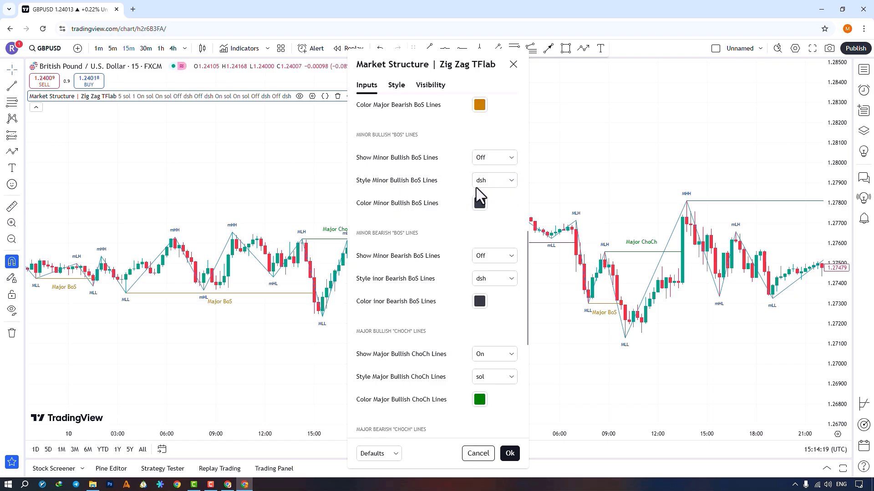
click(495, 184)
click(495, 184)
scroll(452, 224, down, 1)
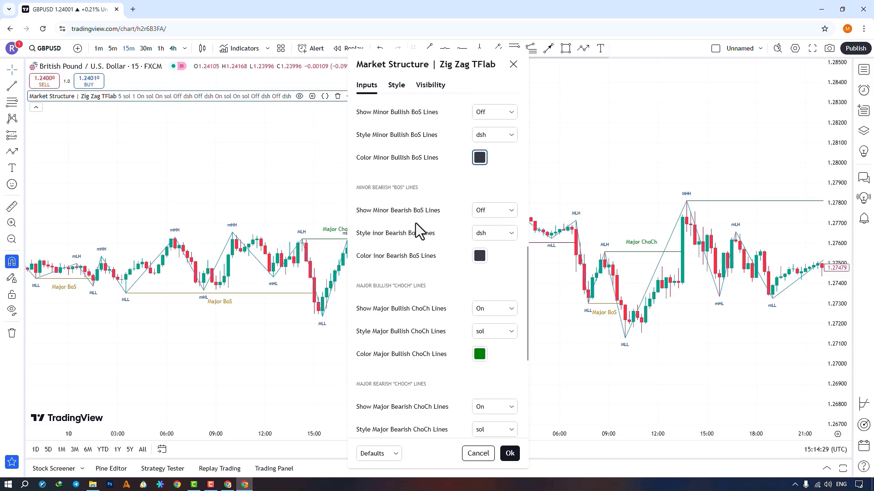
click(474, 213)
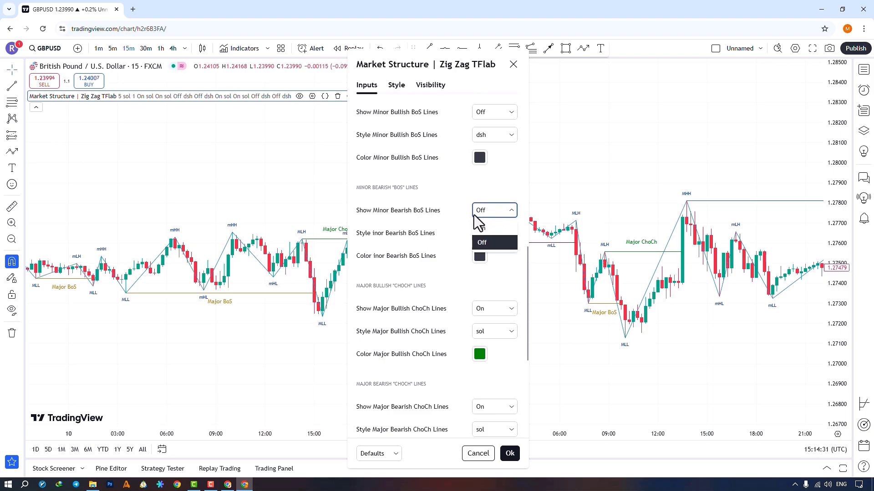
click(445, 216)
click(505, 243)
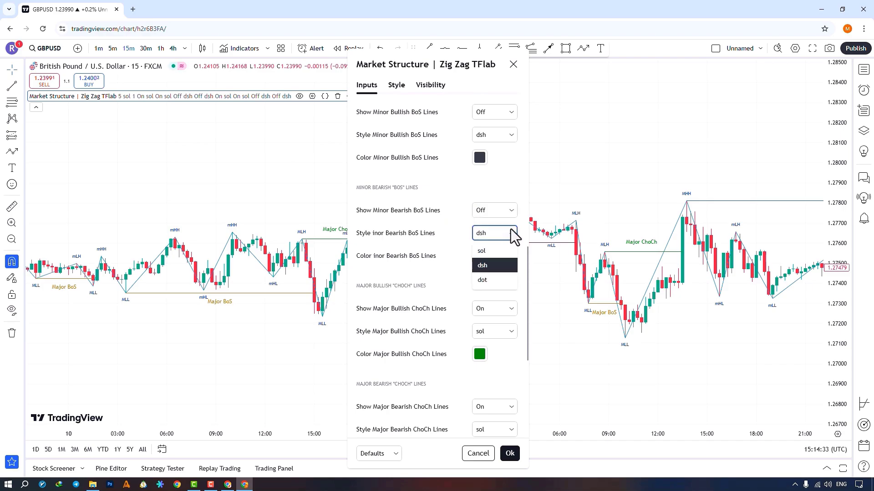
click(462, 256)
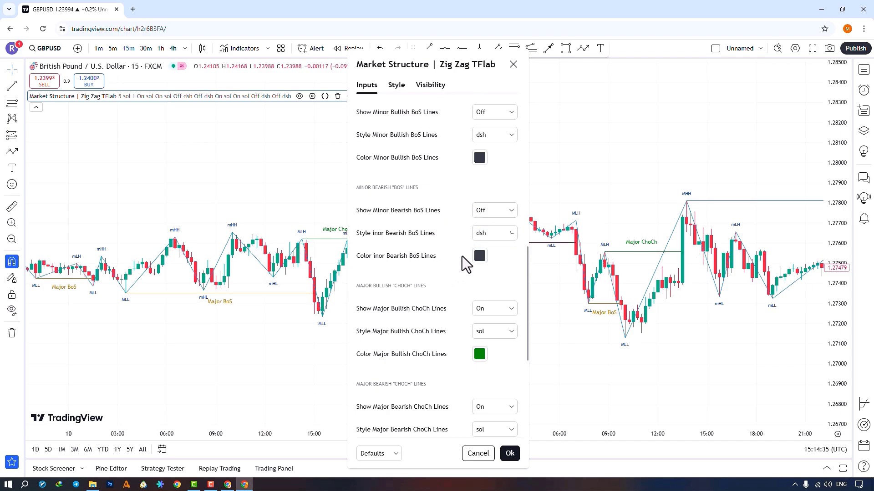
click(481, 255)
click(446, 272)
scroll(446, 271, down, 3)
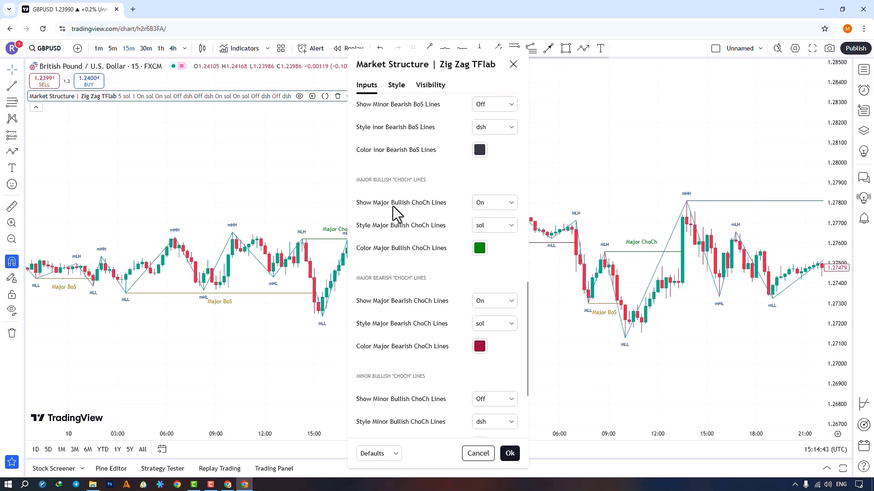
click(478, 203)
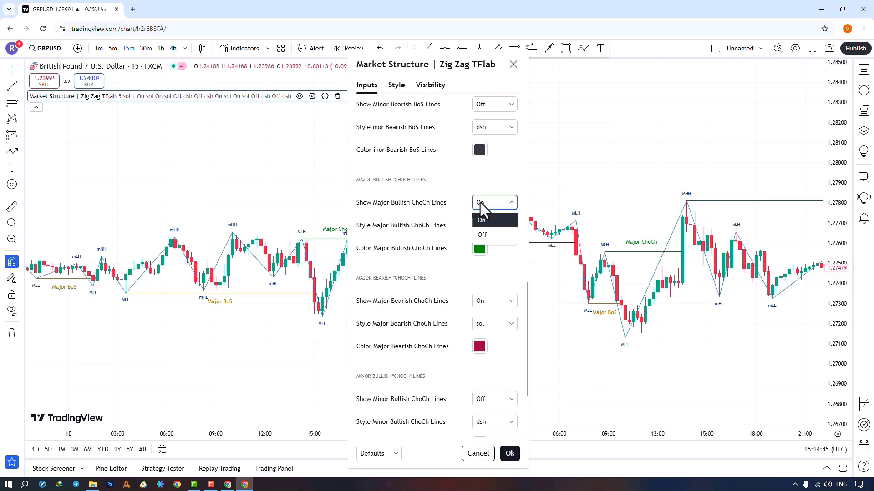
click(479, 203)
click(482, 227)
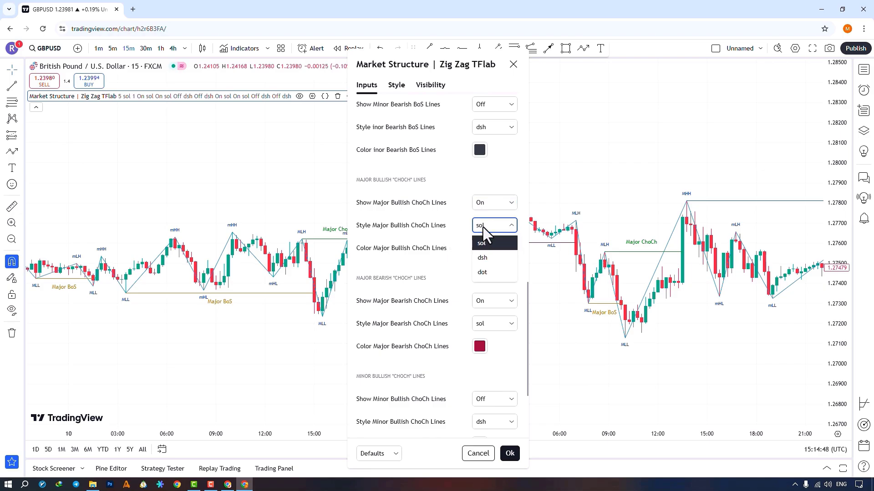
click(481, 243)
click(481, 250)
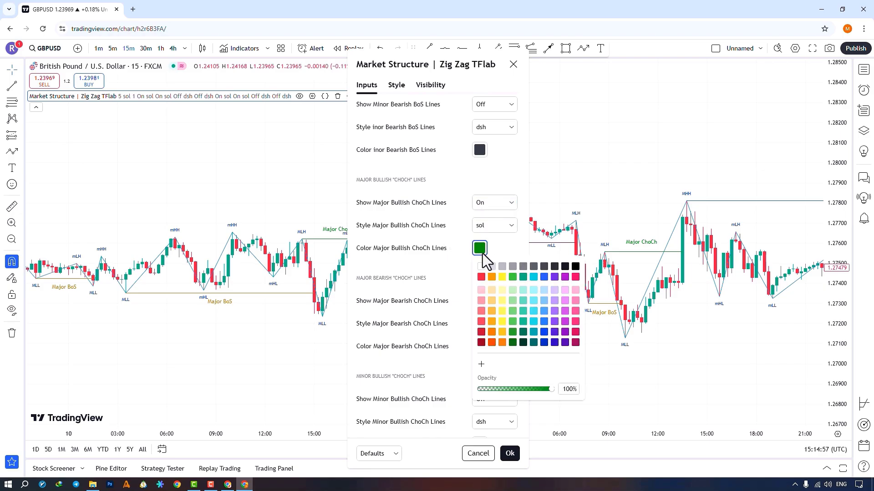
click(437, 264)
scroll(437, 271, down, 5)
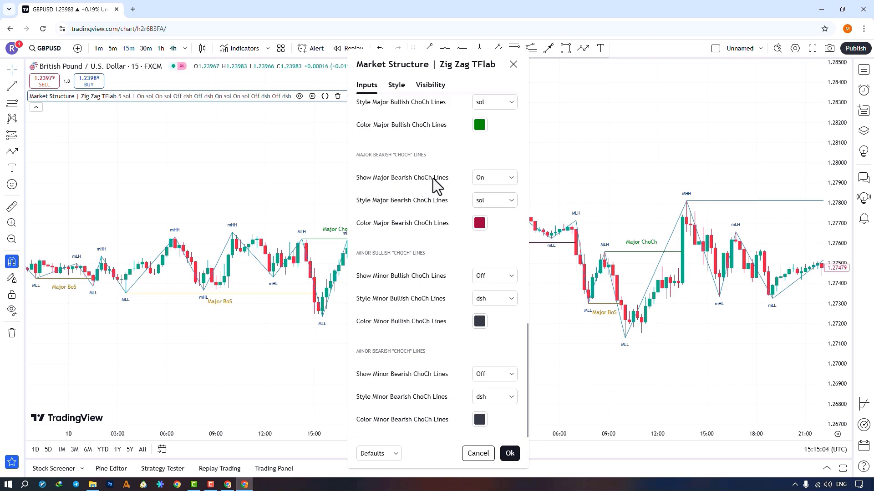
Review the major bearish ChoCh visibility, solid style and colour, leaving them unchanged.
click(493, 177)
click(493, 177)
click(489, 200)
click(490, 201)
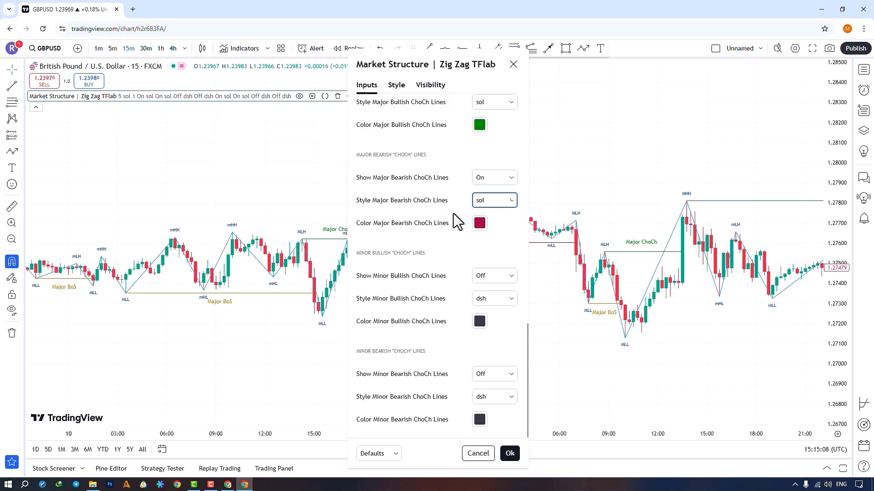
click(480, 223)
click(433, 249)
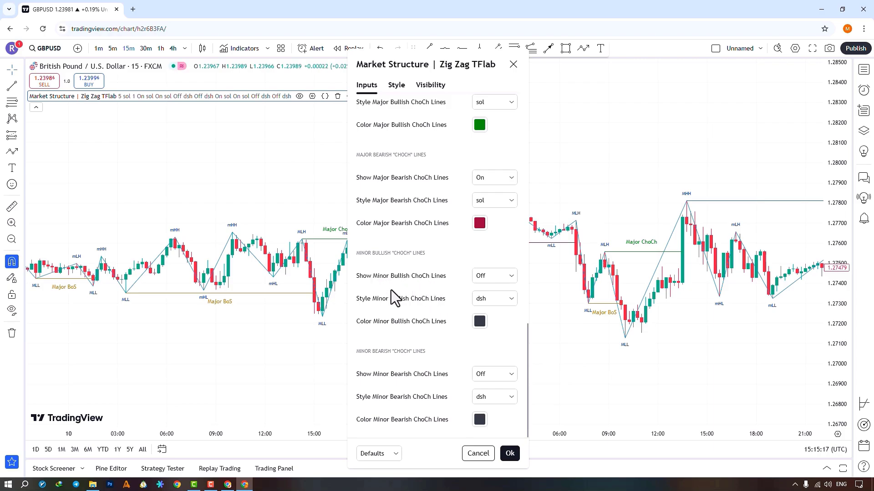
Review the minor ChoCh options, keeping minor bearish lines off and minor bullish lines dashed.
click(508, 277)
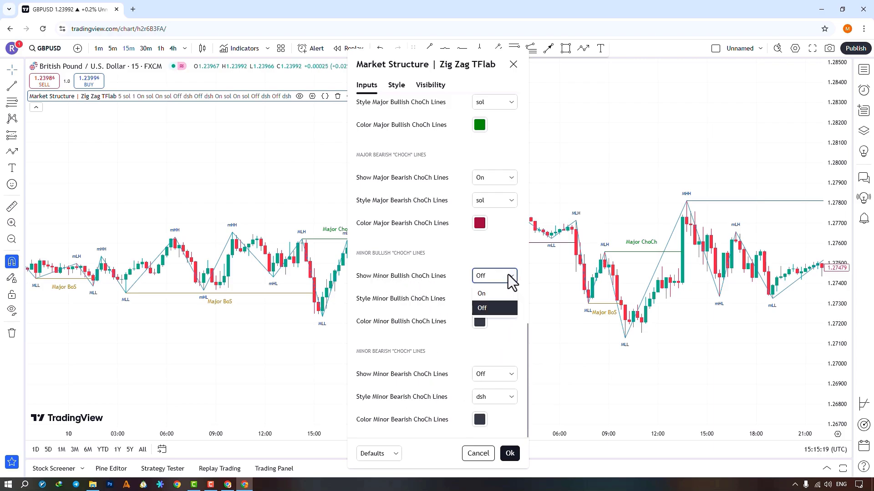
click(515, 375)
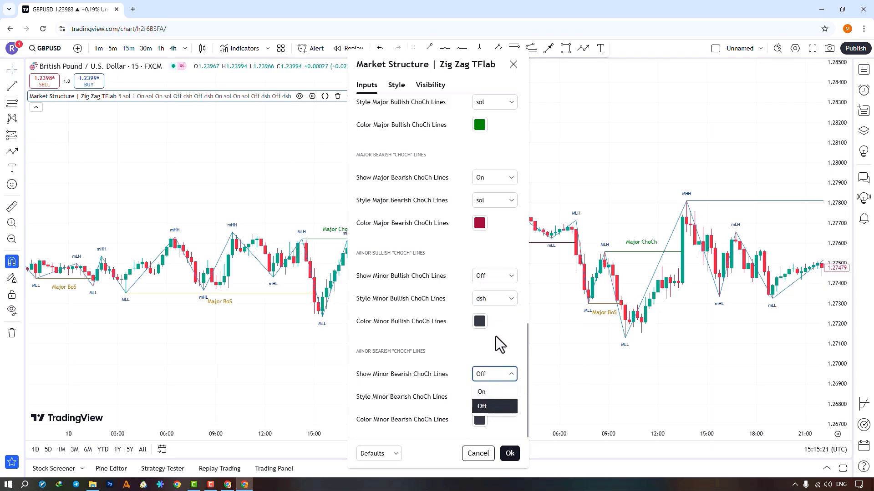
click(496, 335)
click(500, 301)
click(509, 396)
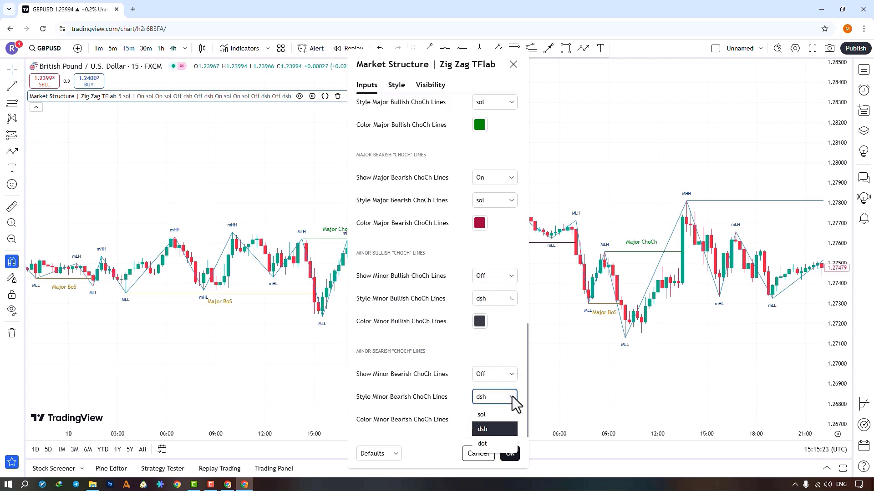
click(484, 328)
click(480, 322)
click(463, 423)
click(480, 420)
click(430, 431)
Confirm the settings with Ok, zoom out and pan the chart to 11–20 December.
click(510, 454)
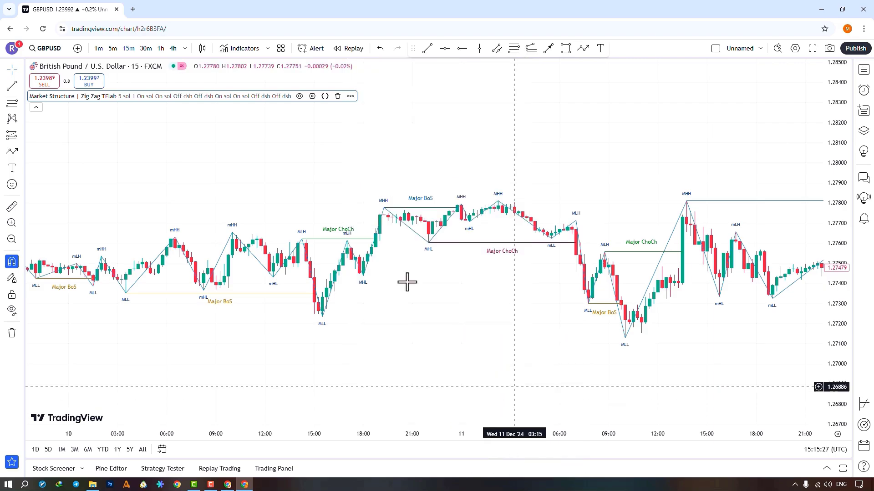
click(12, 239)
drag(530, 270, 150, 337)
drag(506, 322, 360, 272)
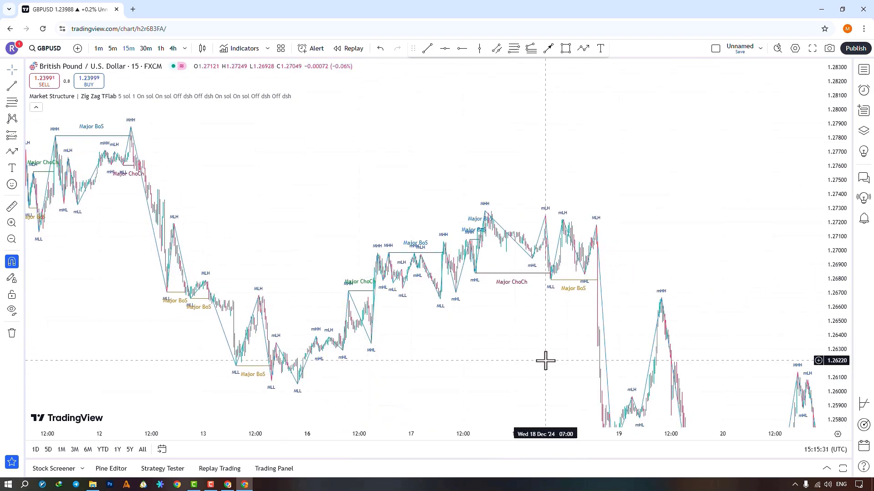